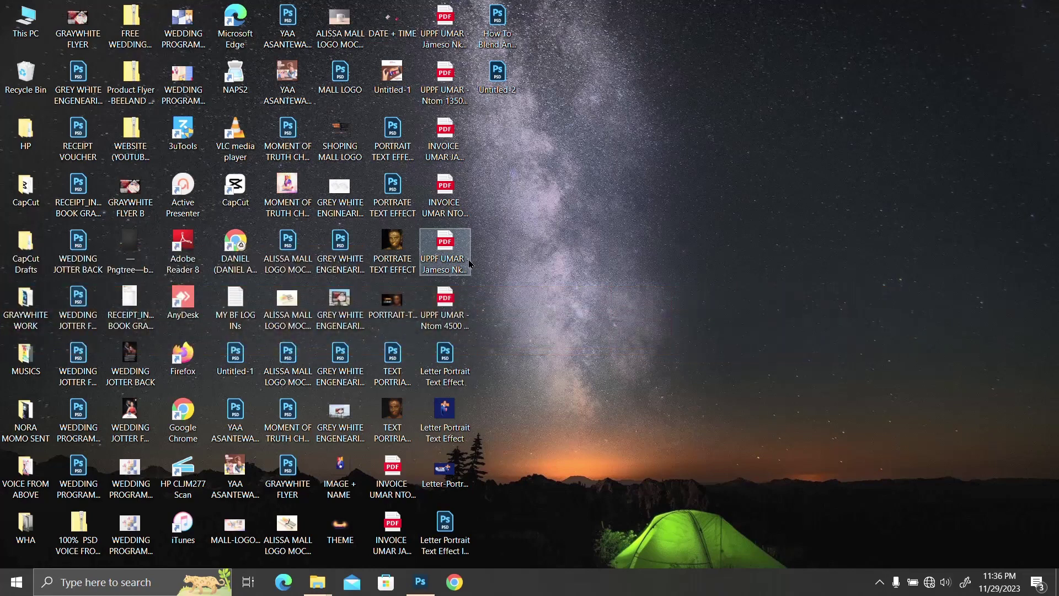
# Switch to Photoshop and create a 2000 x 2000 pixel, 72 ppi RGB document named REALISTIC BLENDING MODE with a white background
pyautogui.click(420, 582)
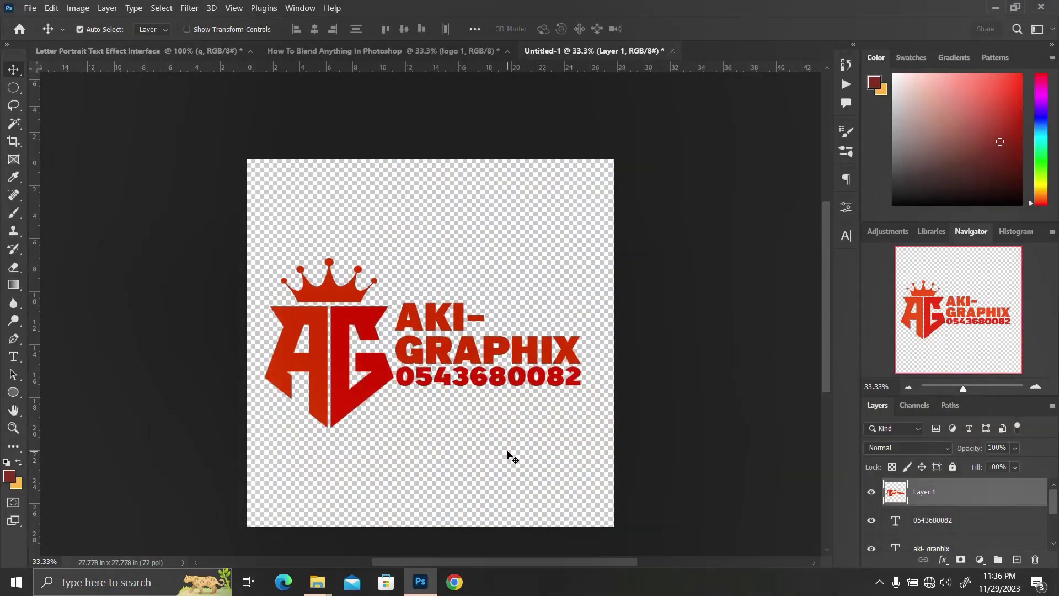
pyautogui.hotkey('ctrl', 'n')
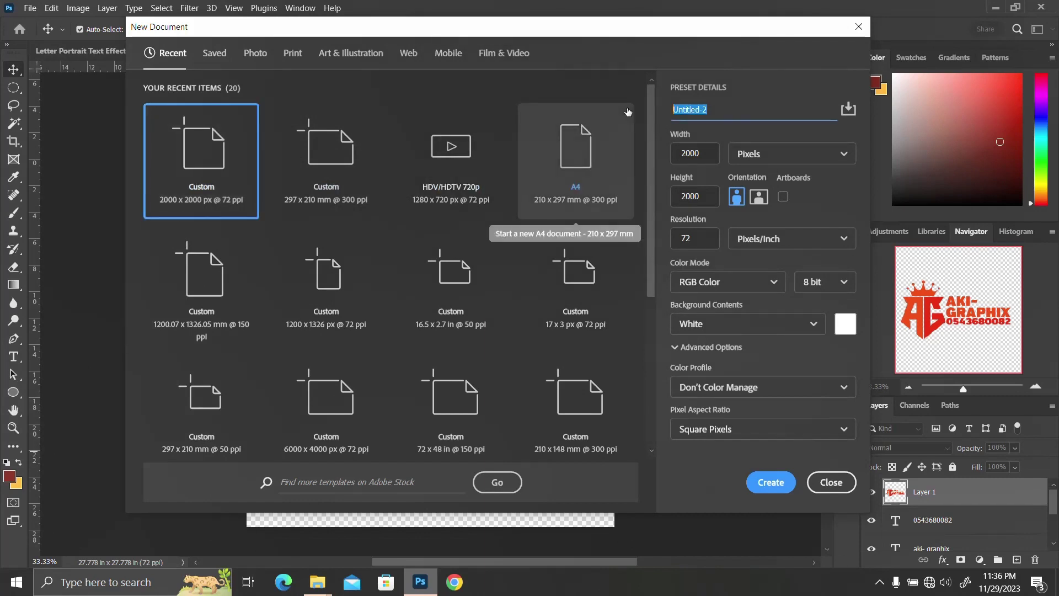
pyautogui.write('REALISTIC BLENDING MODE')
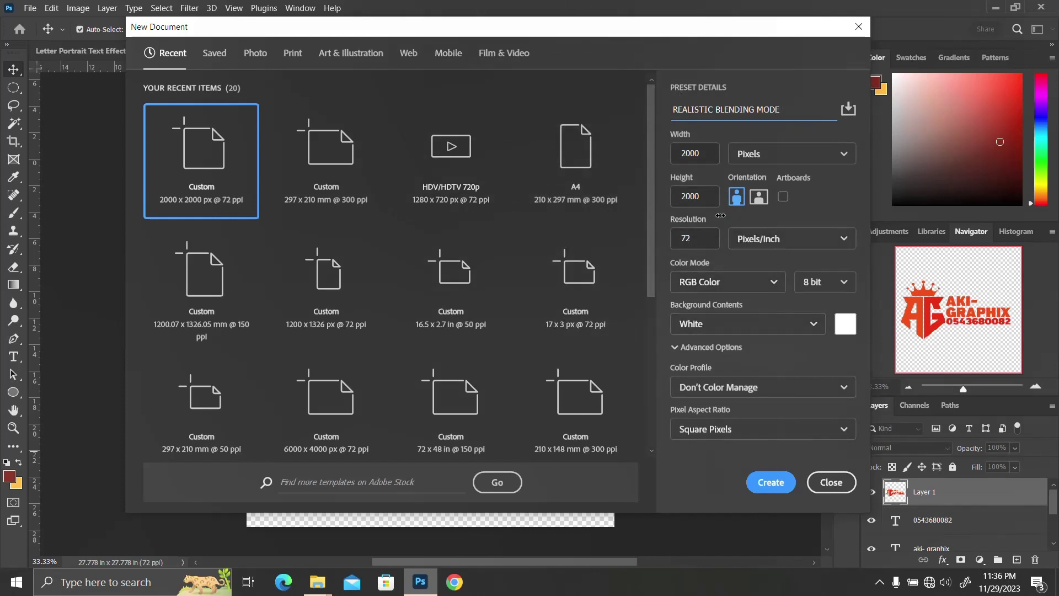
pyautogui.click(769, 482)
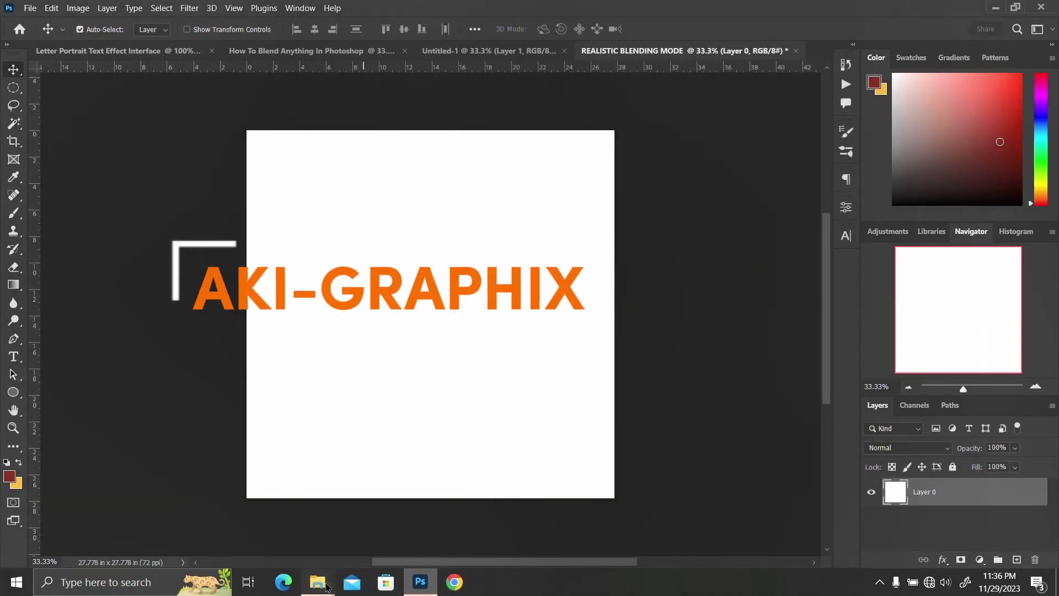
# Place the red fabric image Surface_-_Sample_Image_-_PiXimperfect-transformed from the Downloads folder into the new document
pyautogui.moveTo(318, 582)
pyautogui.click(277, 510)
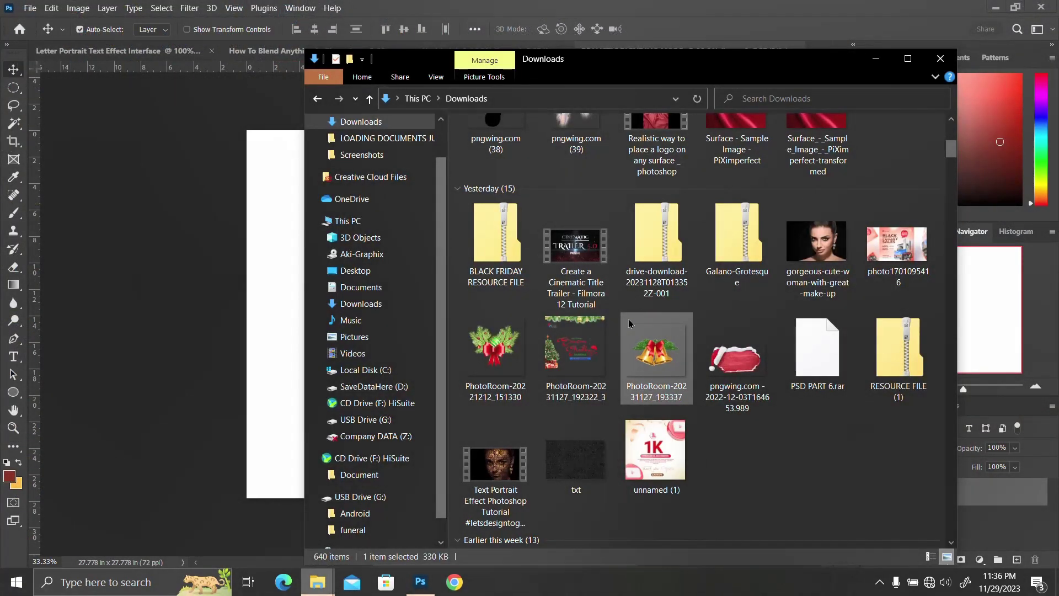
pyautogui.scroll(5, 753, 358)
pyautogui.click(816, 500)
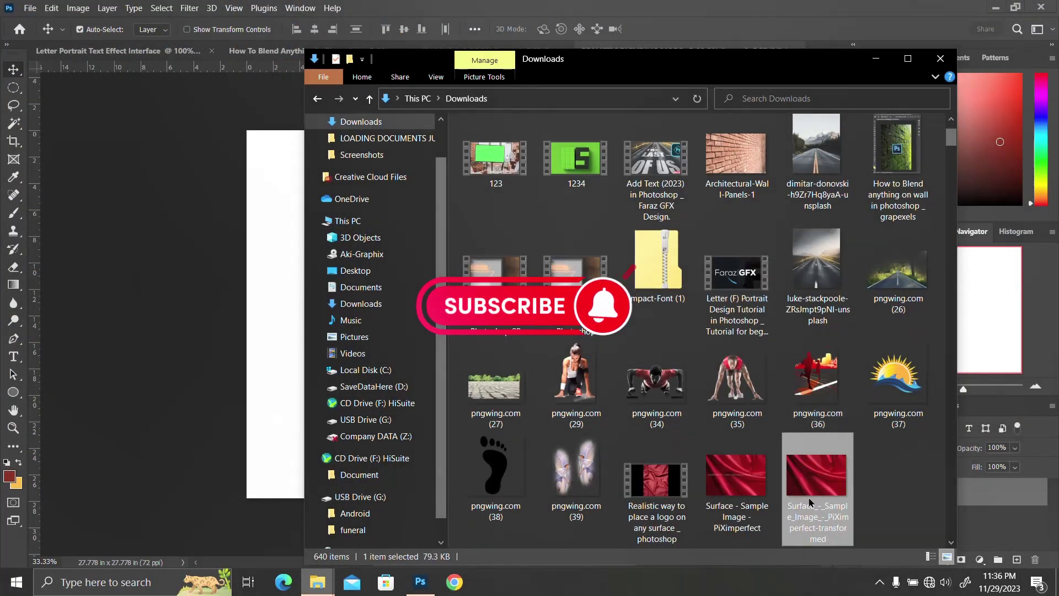
pyautogui.moveTo(288, 335); pyautogui.dragTo(253, 329)
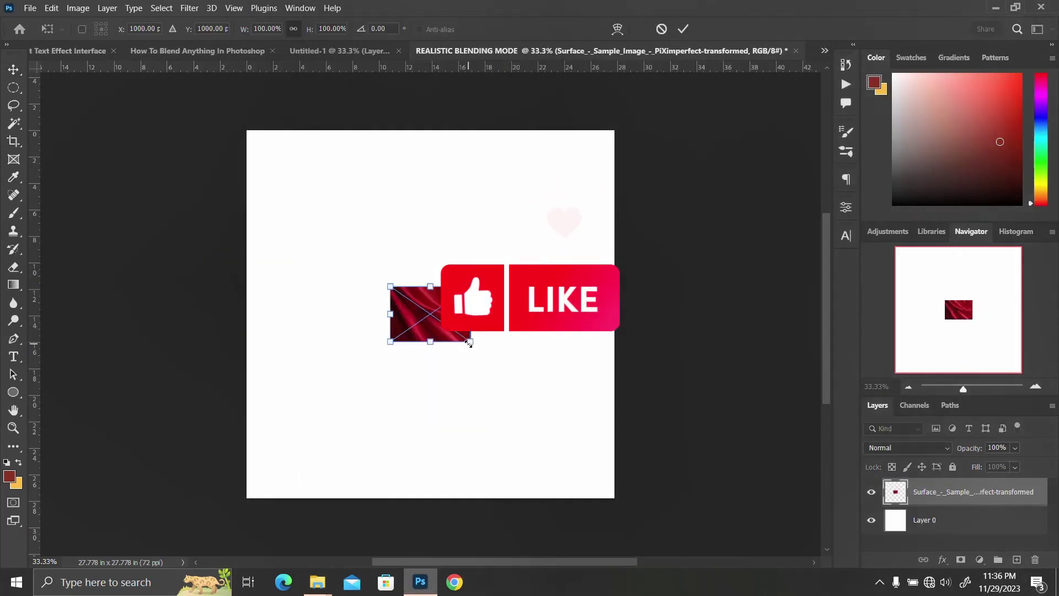
# Enlarge and reposition the placed red fabric image until it covers the whole canvas, and apply the transform
pyautogui.moveTo(470, 341); pyautogui.dragTo(760, 547)
pyautogui.moveTo(473, 294); pyautogui.dragTo(358, 312)
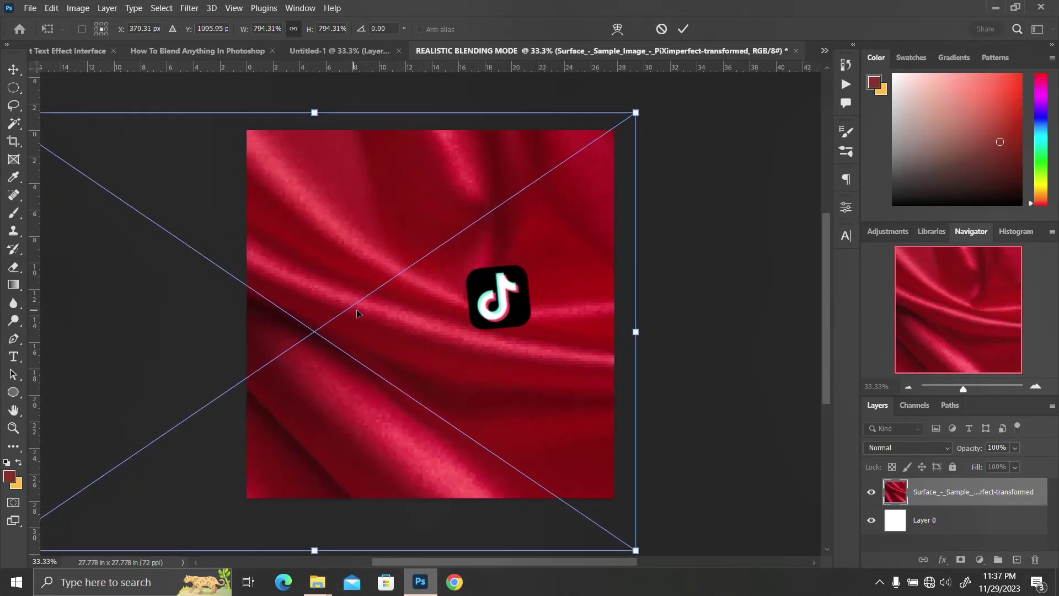
pyautogui.moveTo(627, 160); pyautogui.dragTo(628, 177)
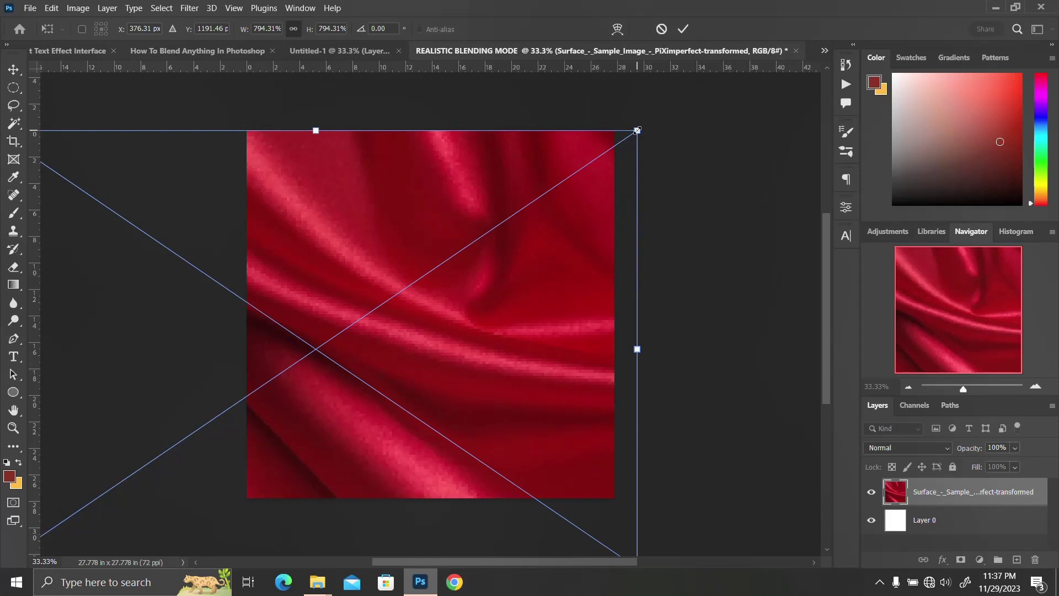
pyautogui.moveTo(638, 131); pyautogui.dragTo(696, 93)
pyautogui.moveTo(553, 241); pyautogui.dragTo(486, 276)
pyautogui.press('Return')
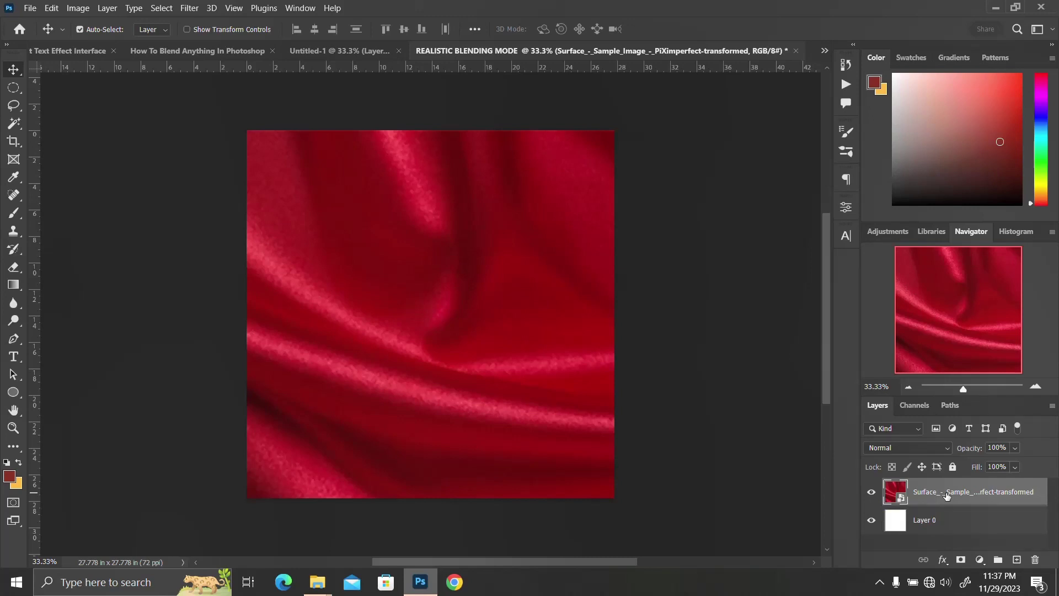
# Rasterize the fabric layer and desaturate it to grayscale
pyautogui.rightClick(947, 495)
pyautogui.click(803, 287)
pyautogui.hotkey('shift', 'ctrl', 'u')
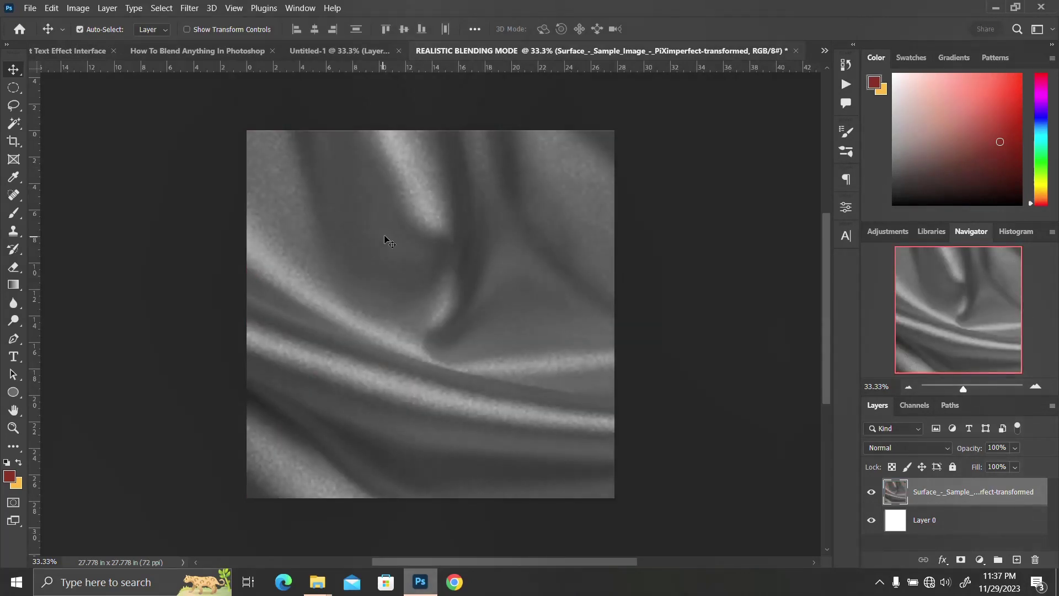
# Apply a Gaussian Blur with a radius of 30 pixels to the grayscale fabric layer
pyautogui.click(198, 12)
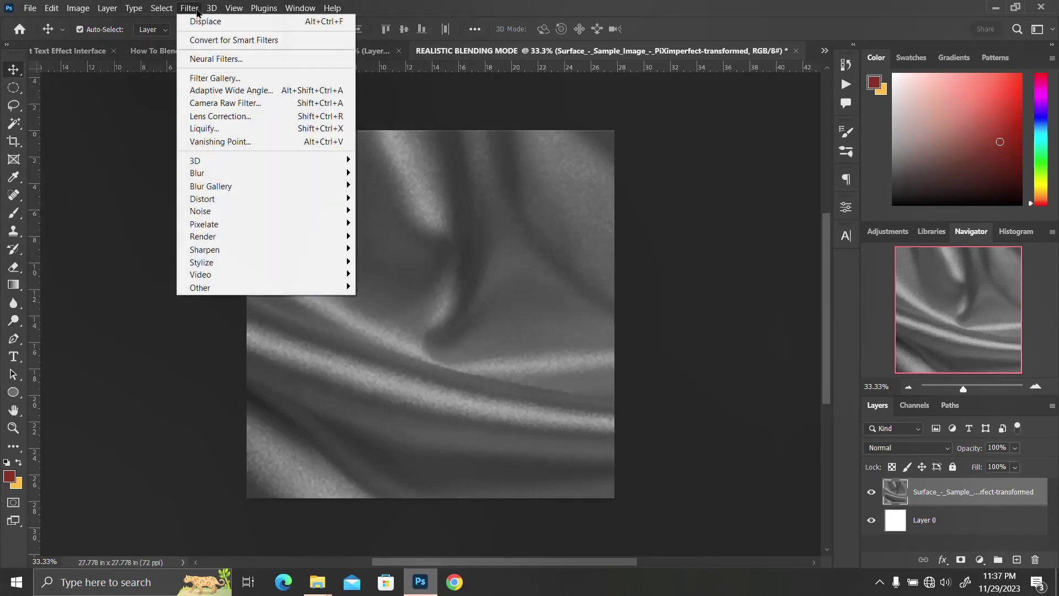
pyautogui.moveTo(248, 177)
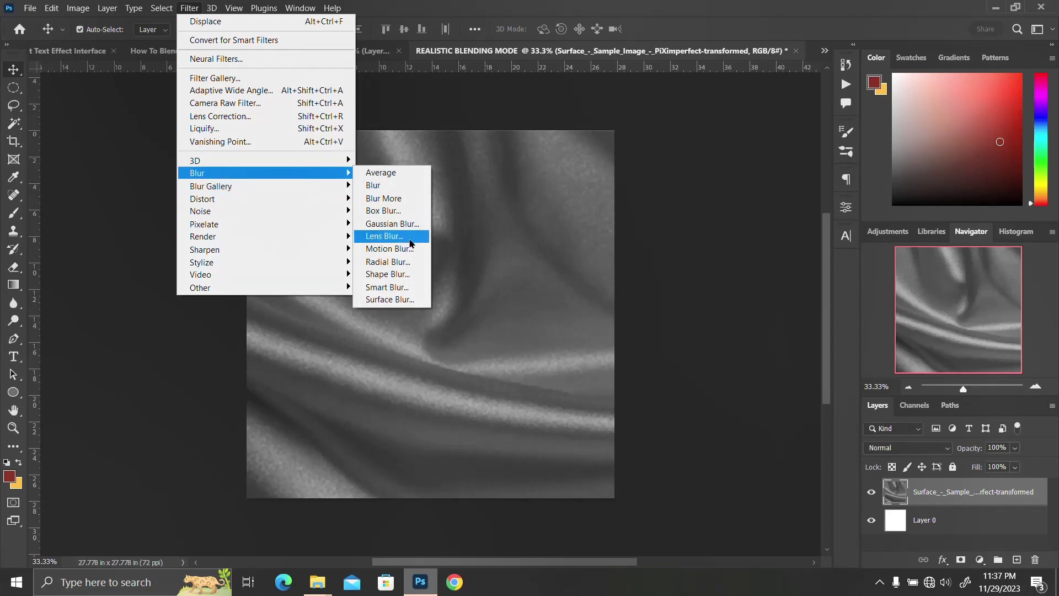
pyautogui.click(411, 227)
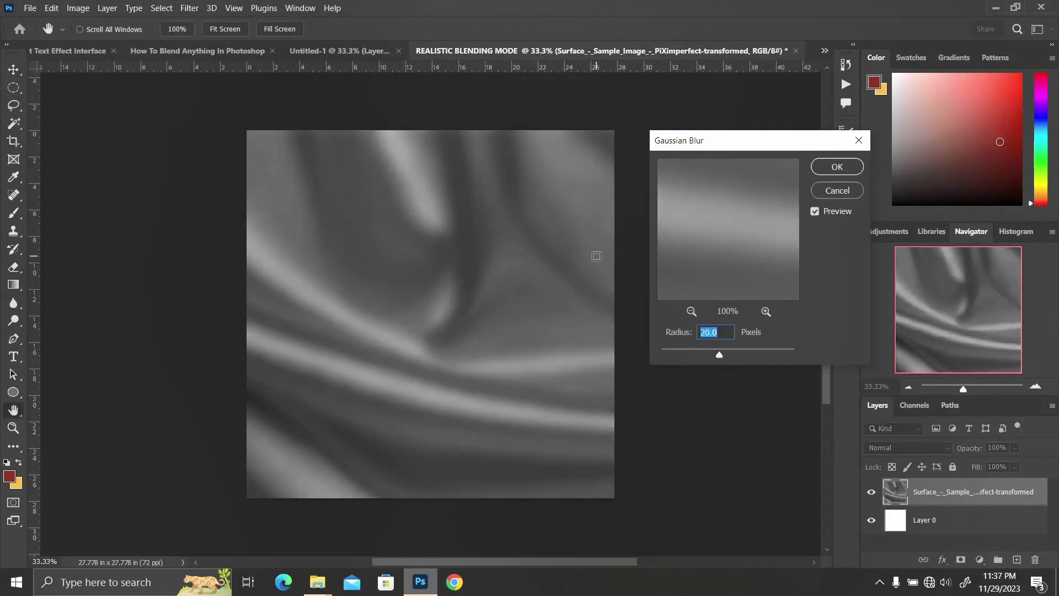
pyautogui.write('30')
pyautogui.press('Return')
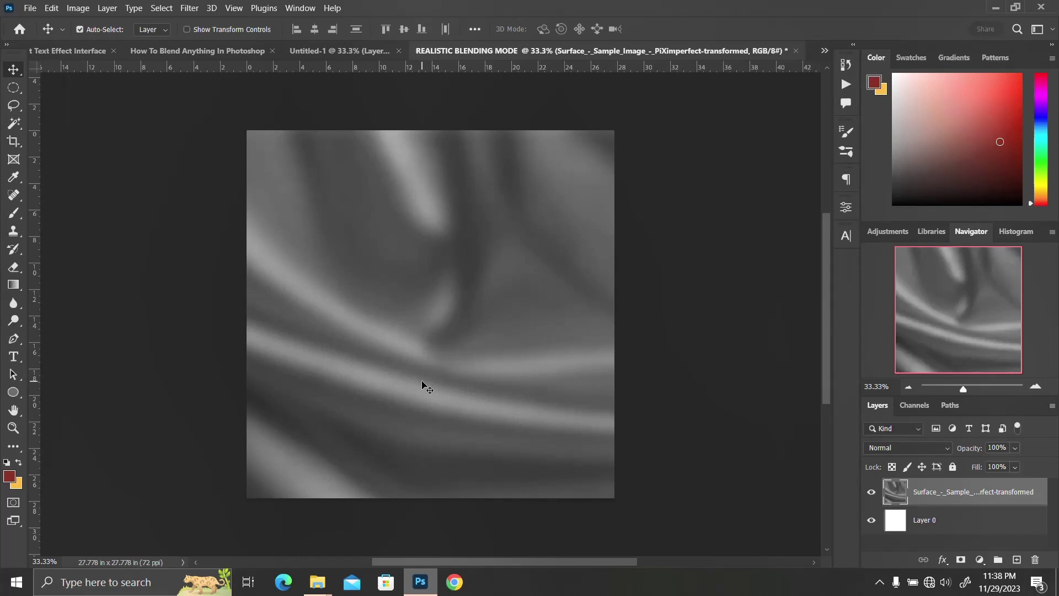
# Save a copy of the blurred document to the Desktop as a Photoshop file named REALISTIC BLENDING MODE BLUR
pyautogui.press('ctrl')
pyautogui.hotkey('ctrl', 's')
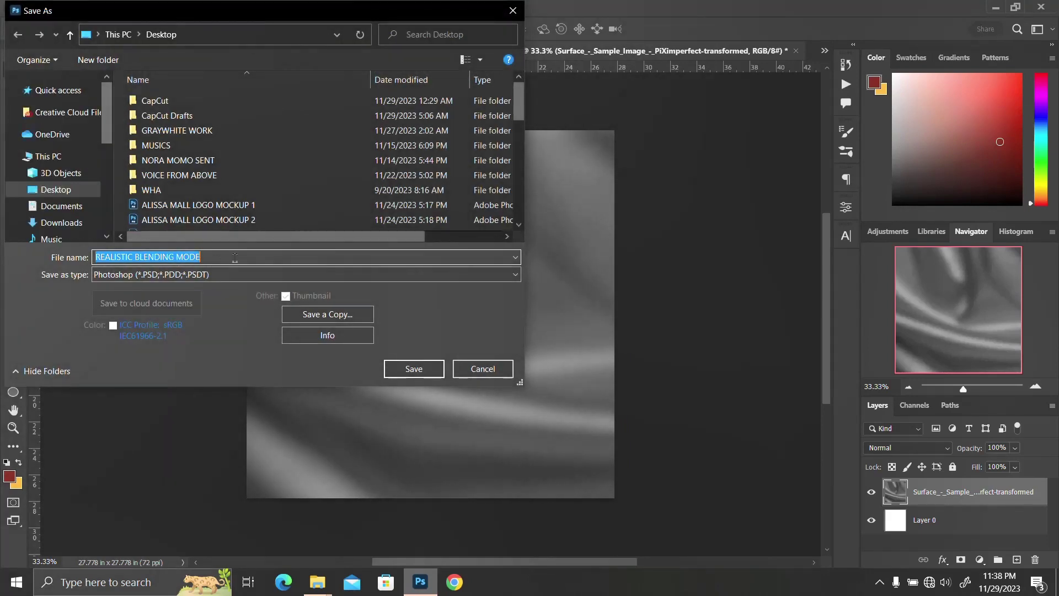
pyautogui.click(329, 316)
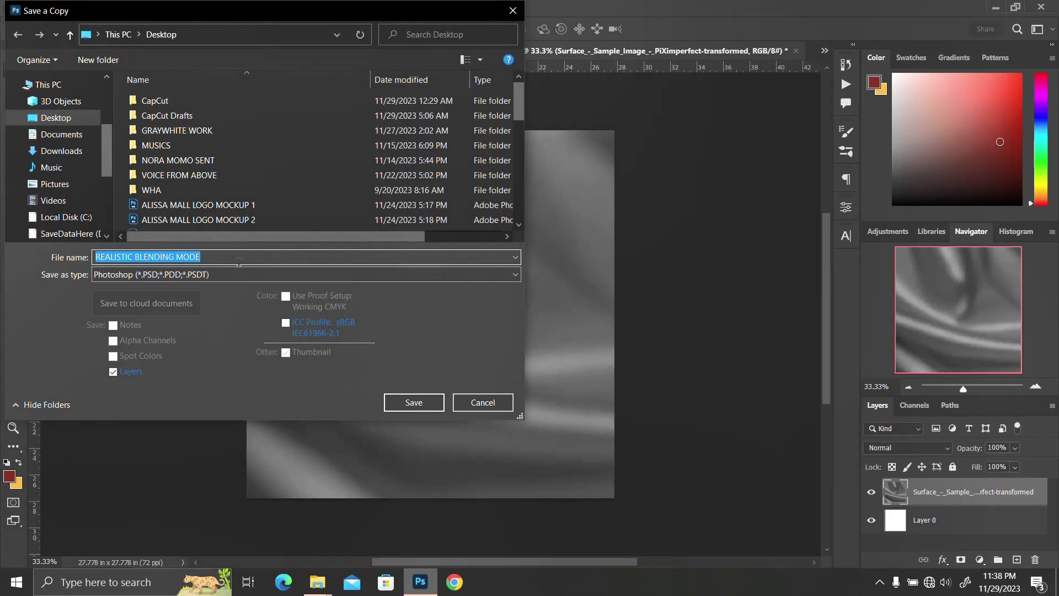
pyautogui.click(240, 259)
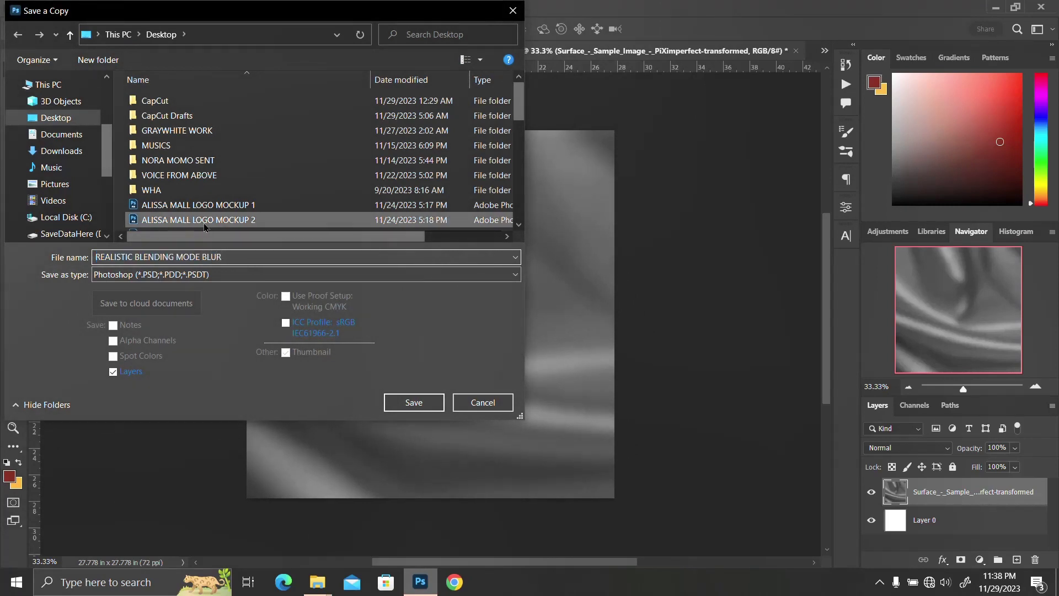
pyautogui.click(426, 408)
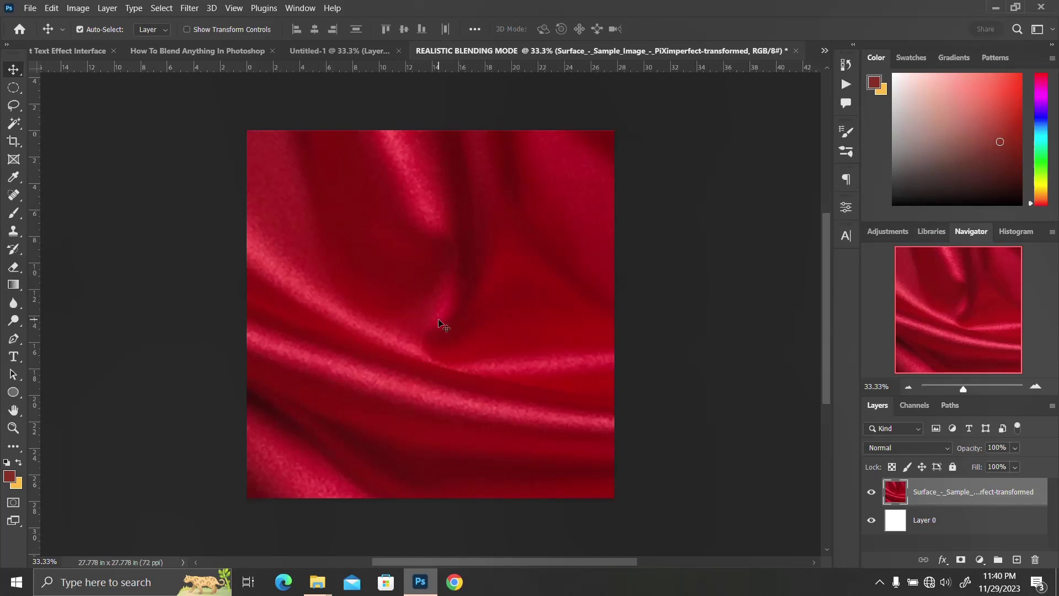
# Bring the AKI-GRAPHIX logo layer from the Untitled-1 document onto the red fabric in REALISTIC BLENDING MODE
pyautogui.click(352, 54)
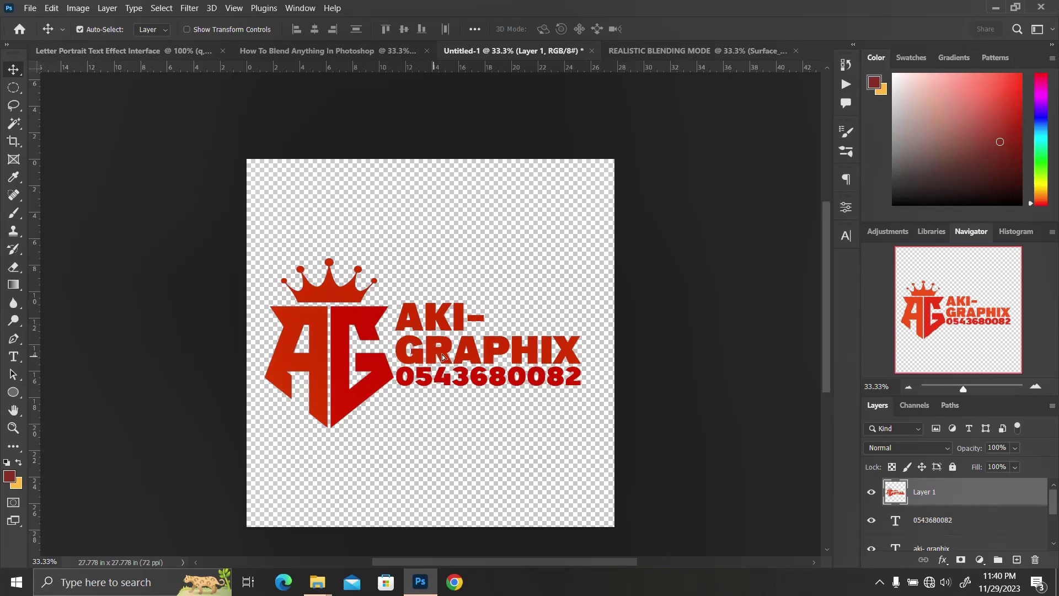
pyautogui.moveTo(436, 359); pyautogui.dragTo(711, 53)
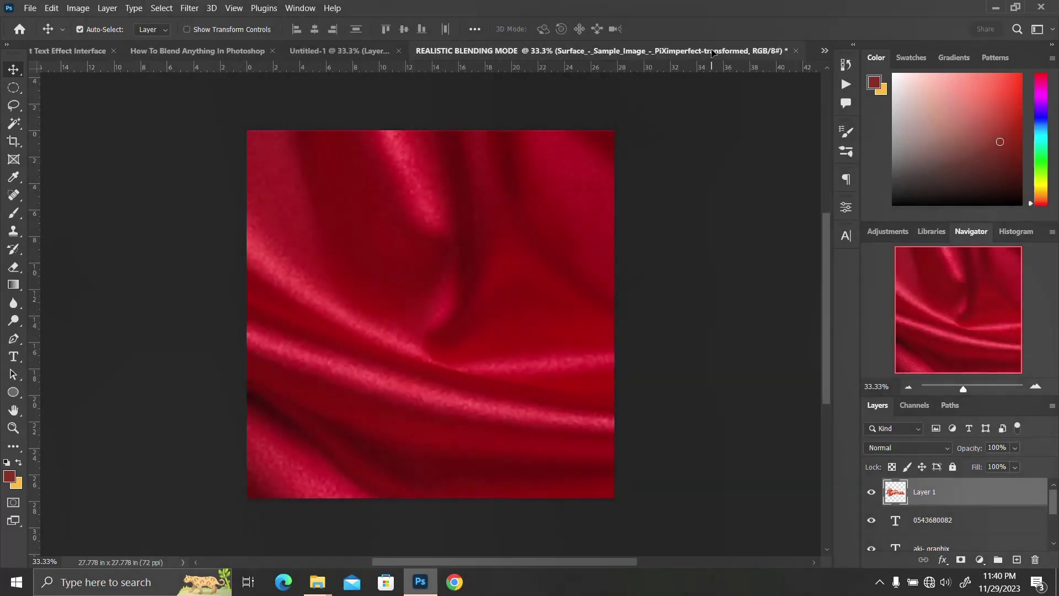
pyautogui.moveTo(440, 344); pyautogui.dragTo(441, 344)
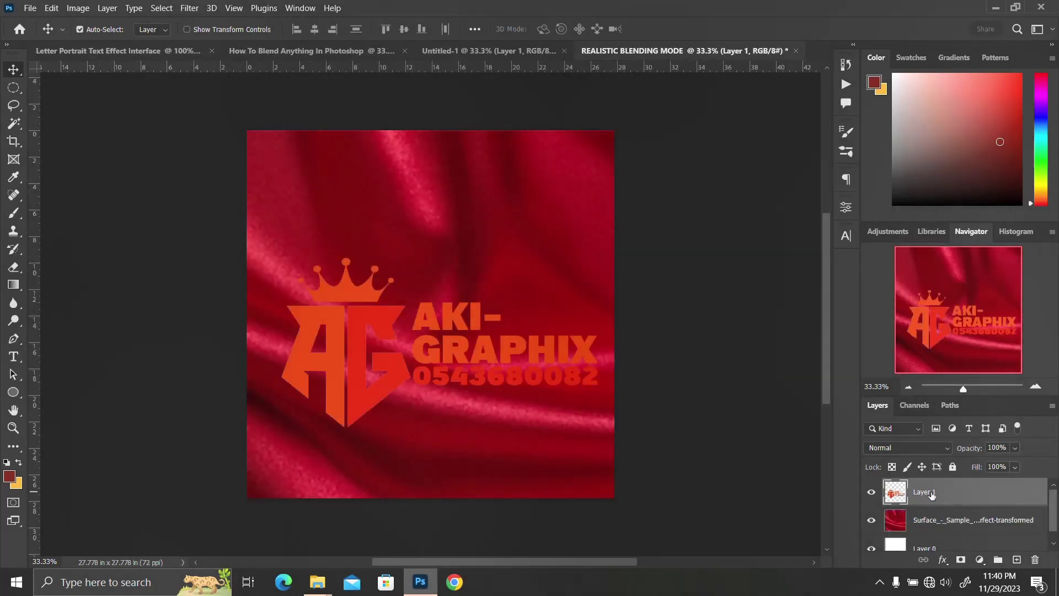
# Center the logo layer horizontally and vertically on the canvas, and clear the selection
pyautogui.press('ctrl')
pyautogui.hotkey('ctrl', 'a')
pyautogui.click(314, 28)
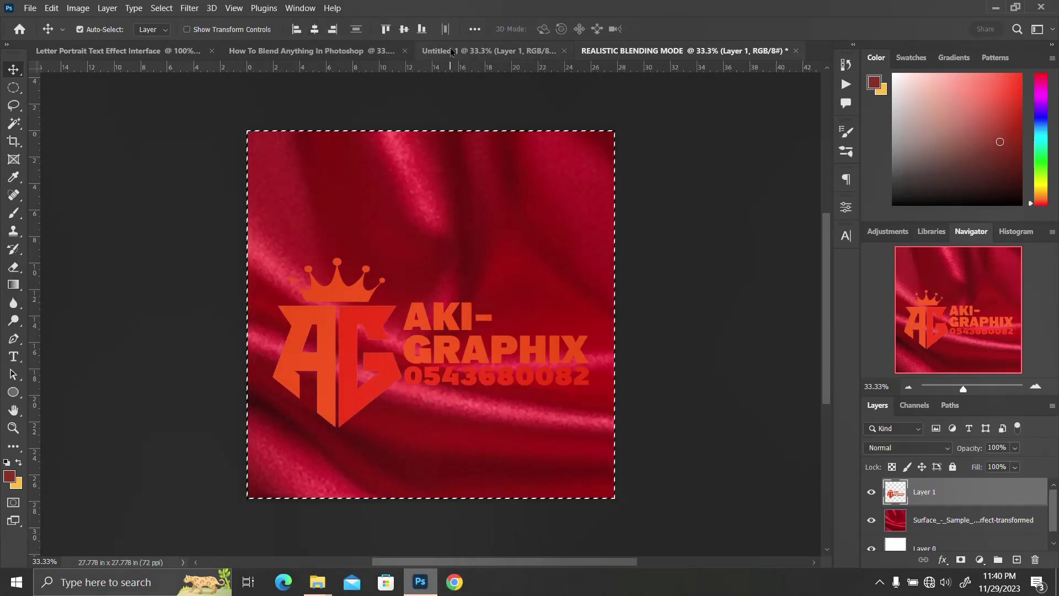
pyautogui.click(404, 29)
pyautogui.press('ctrl')
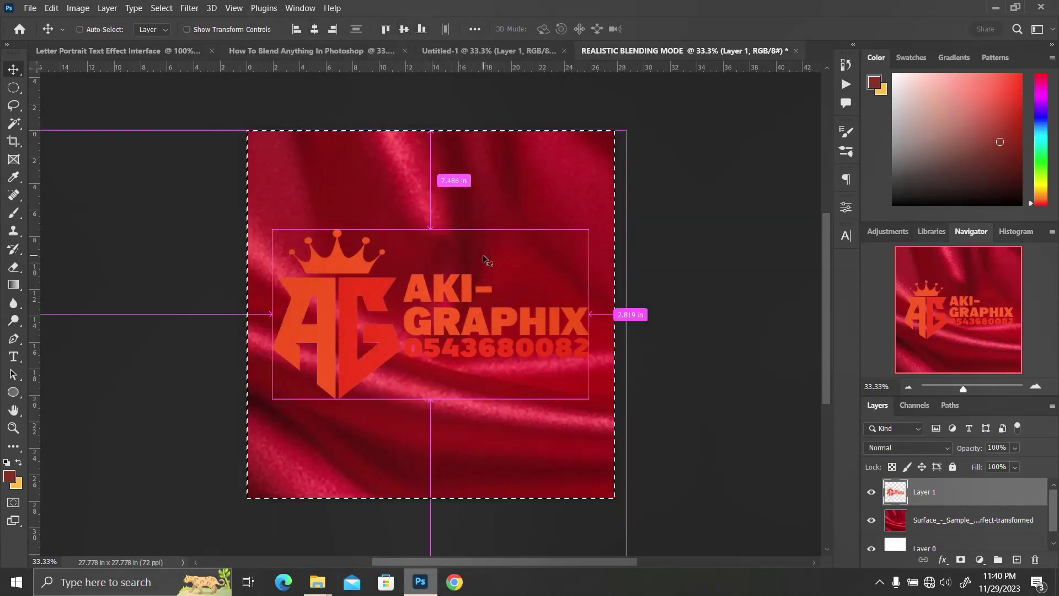
pyautogui.hotkey('ctrl', 'd')
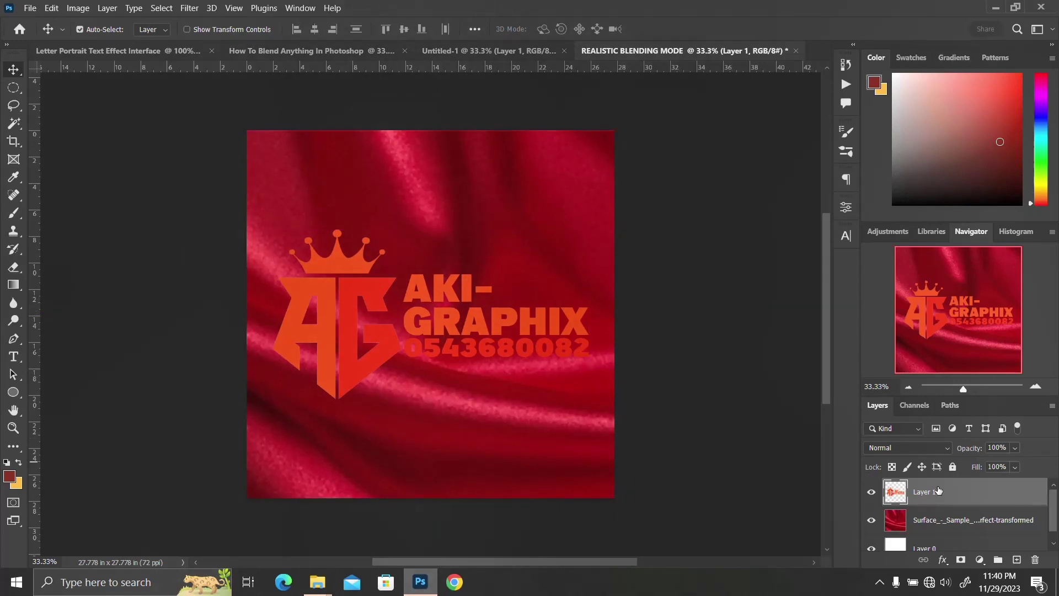
# Add a white (ffffff) Color Overlay to the logo layer and collapse its effects list
pyautogui.click(943, 561)
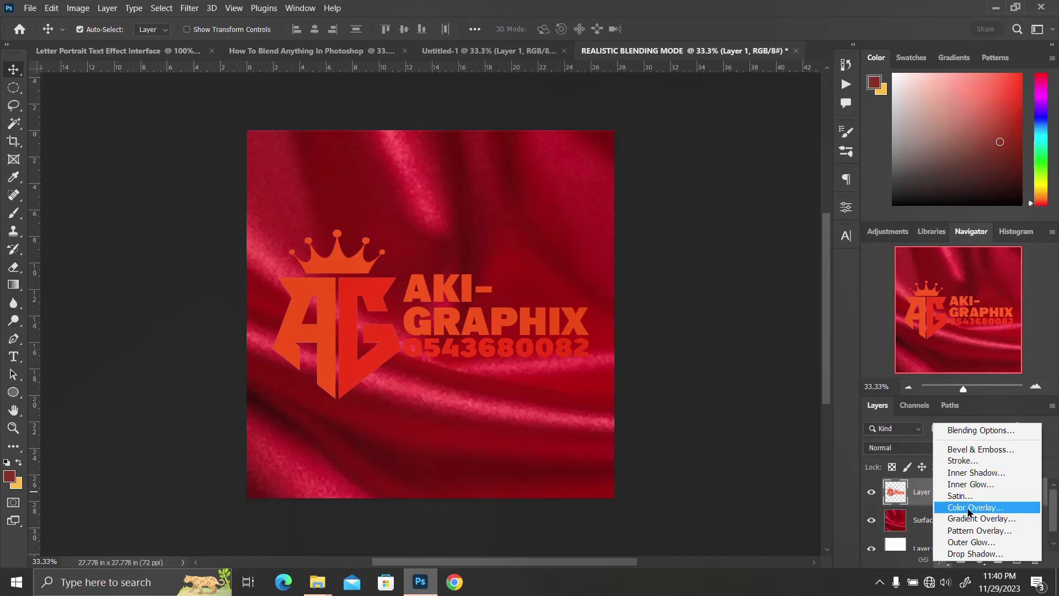
pyautogui.click(970, 508)
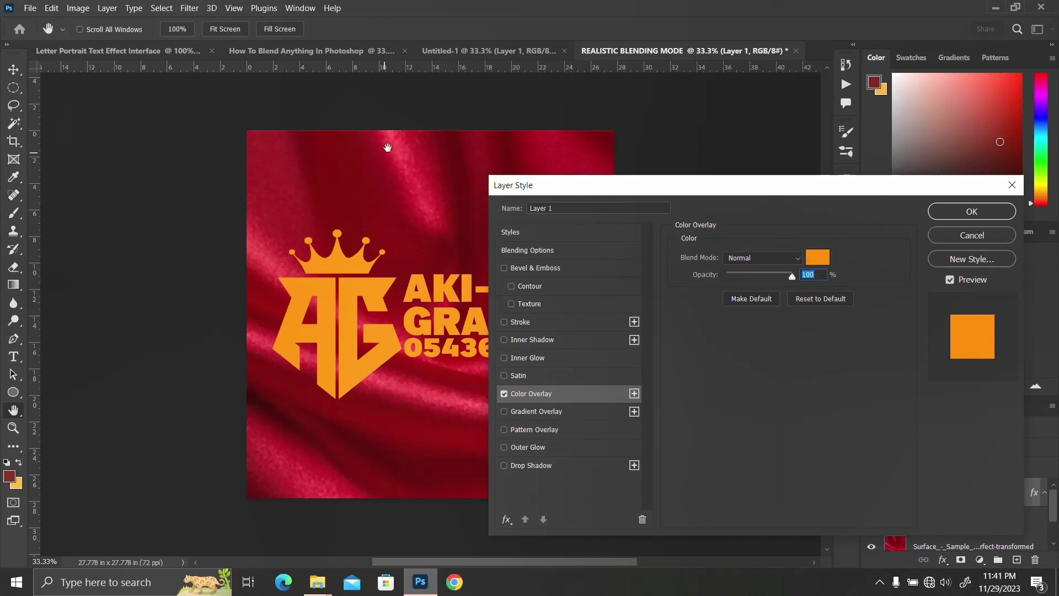
pyautogui.click(824, 260)
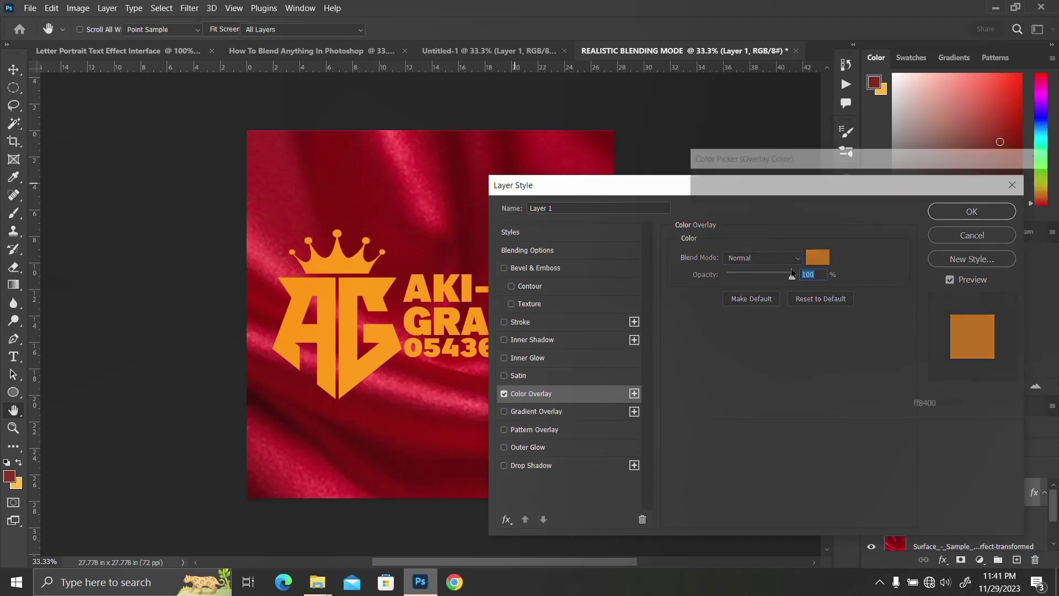
pyautogui.write('ffffff')
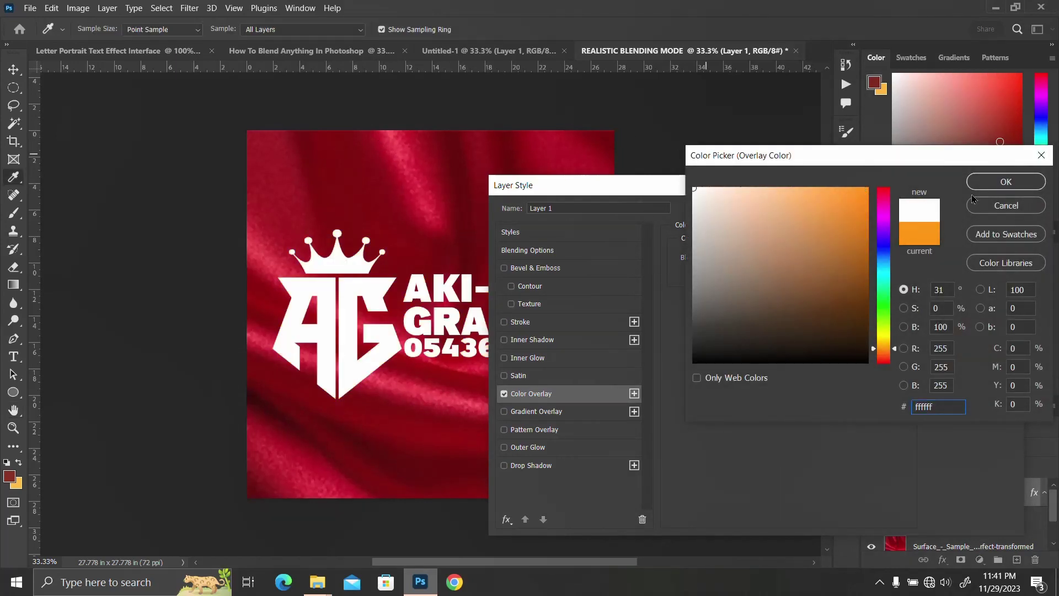
pyautogui.click(991, 183)
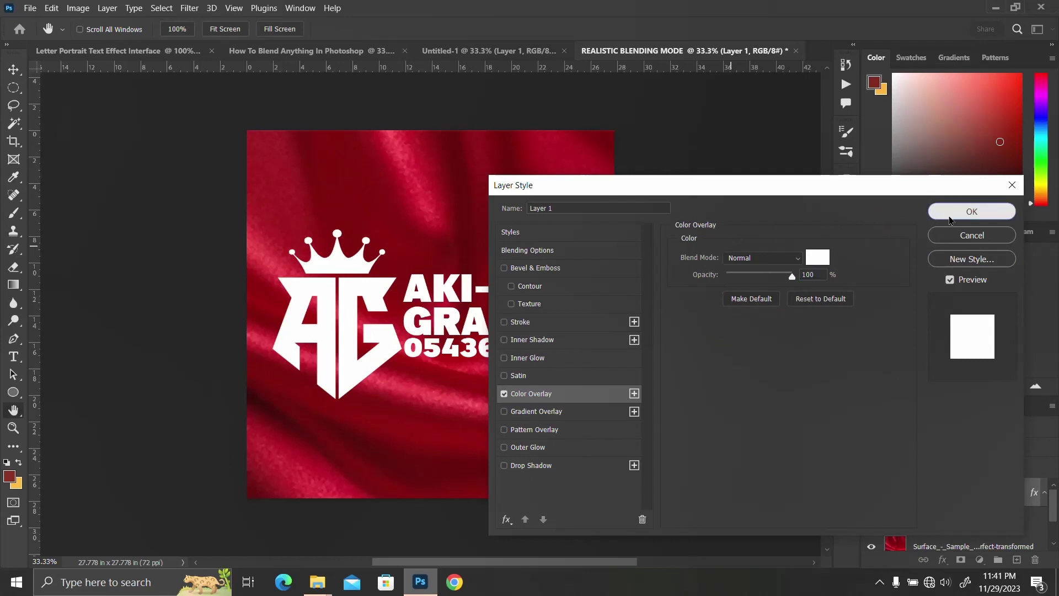
pyautogui.click(972, 211)
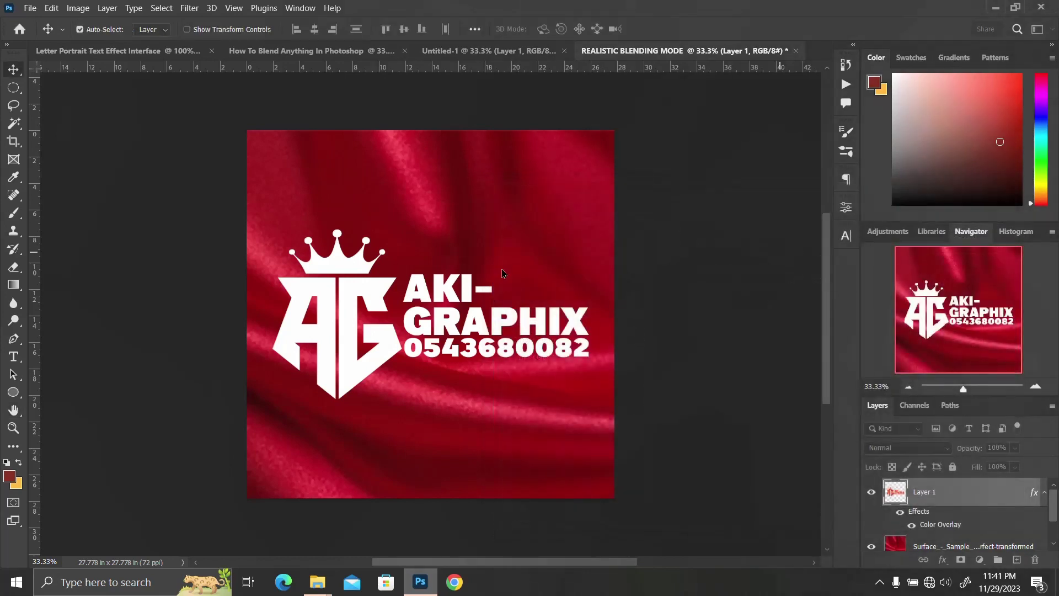
pyautogui.click(1044, 493)
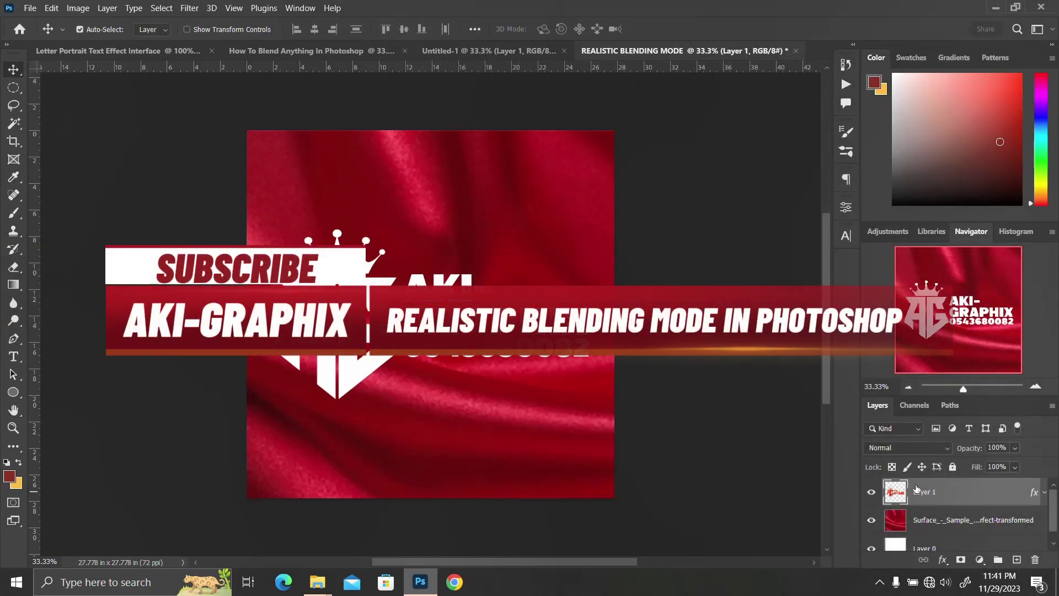
# Convert the logo layer to a smart object
pyautogui.rightClick(944, 496)
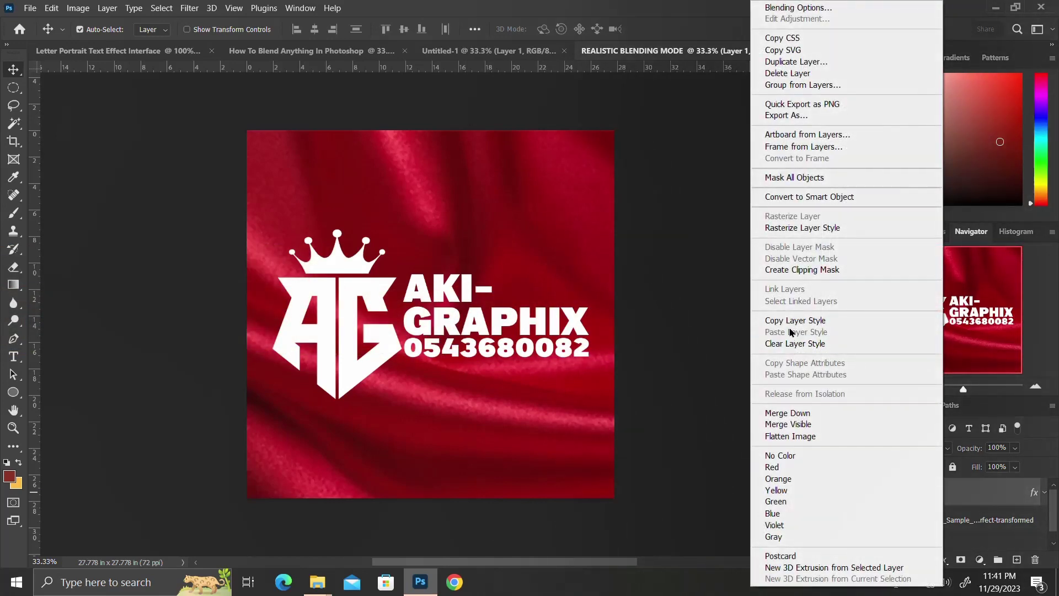
pyautogui.click(809, 197)
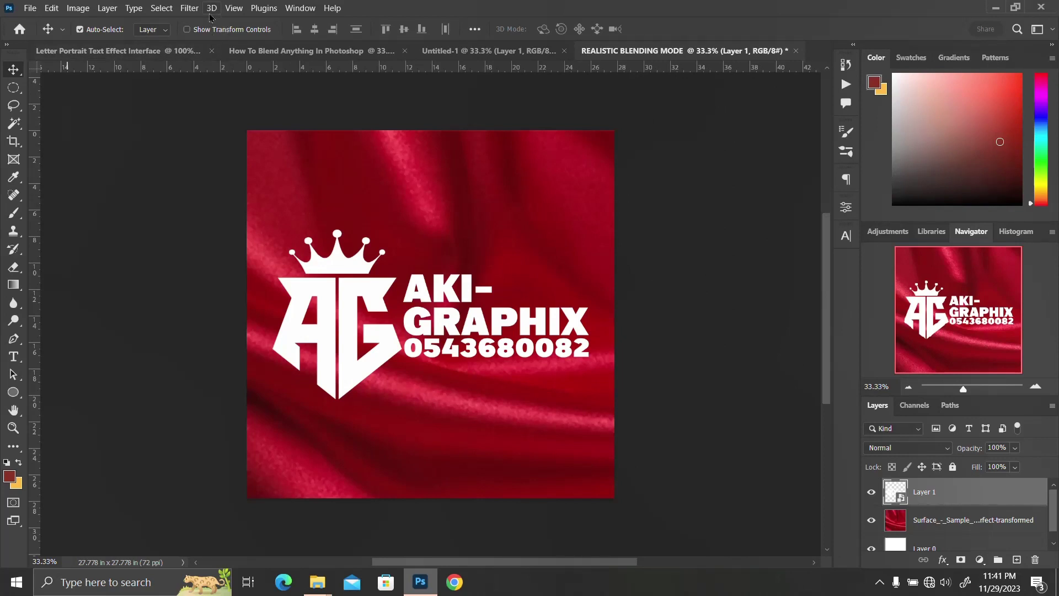
# Apply a Displace filter to the logo layer with horizontal scale 50, vertical scale 40, Stretch To Fit and Repeat Edge Pixels
pyautogui.click(189, 9)
pyautogui.moveTo(204, 174)
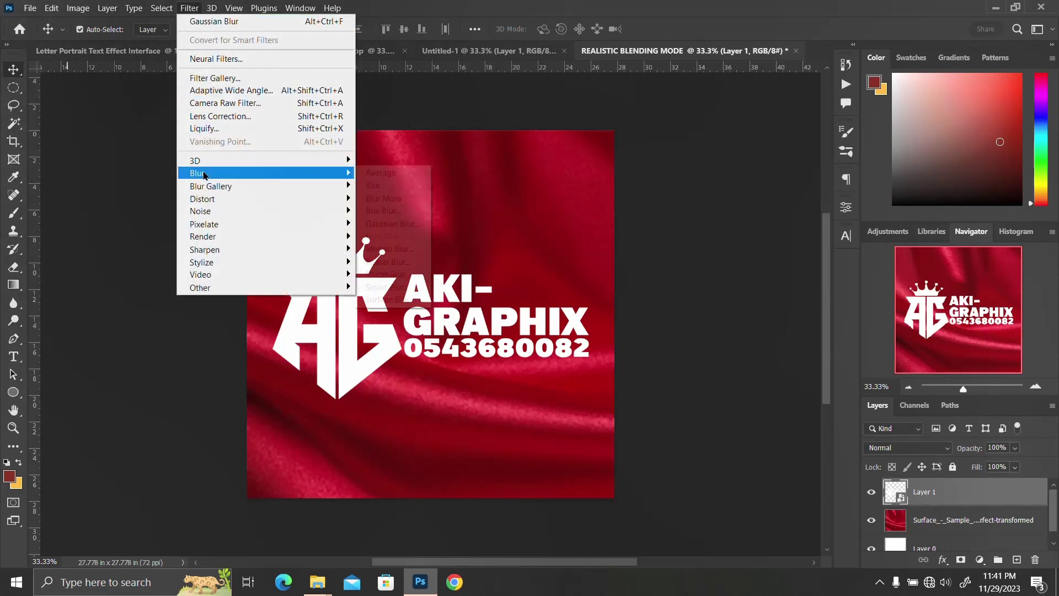
pyautogui.moveTo(215, 200)
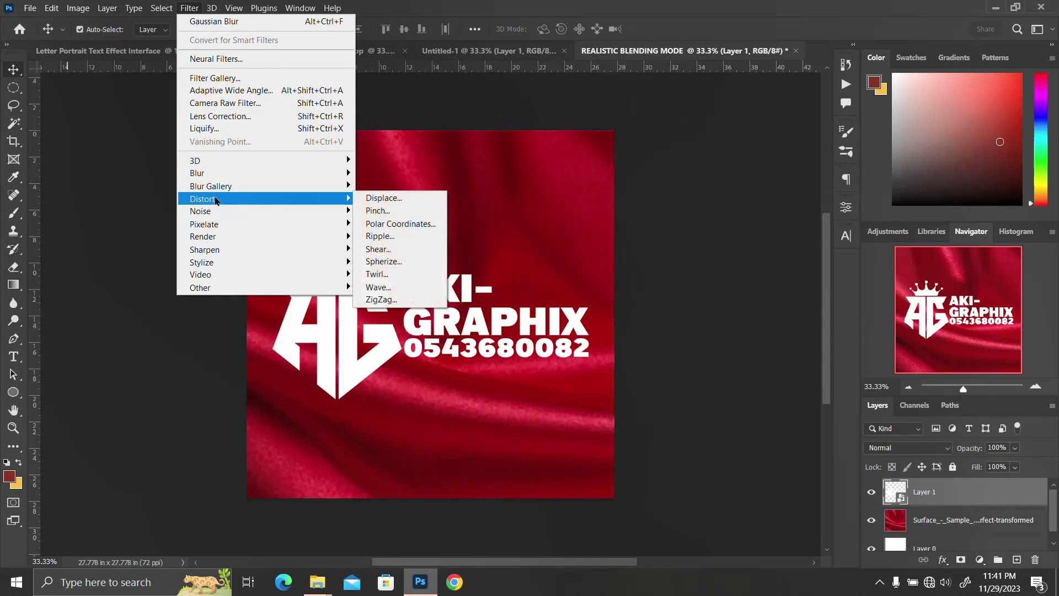
pyautogui.click(386, 199)
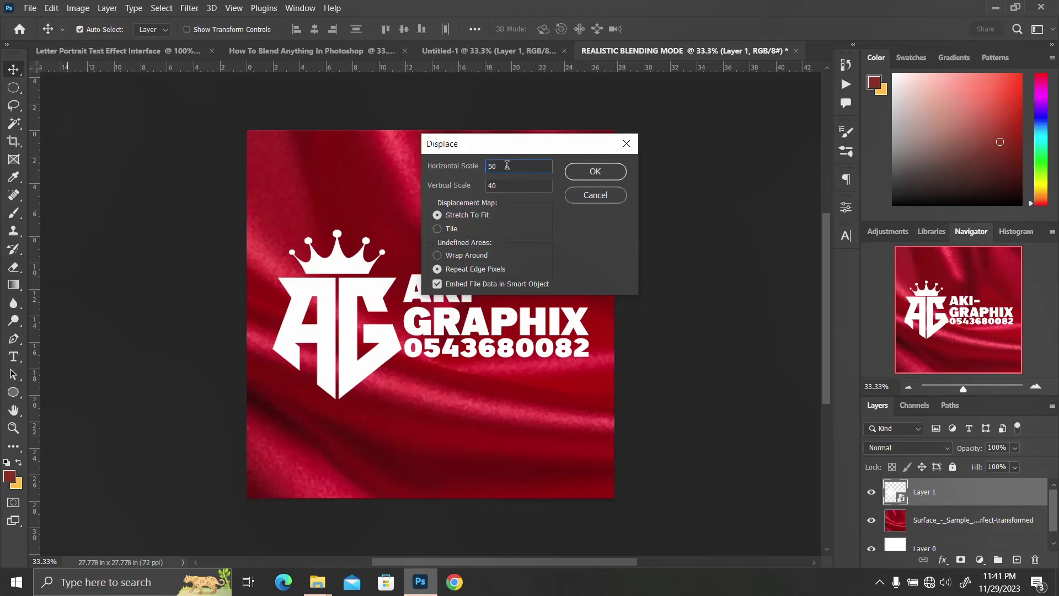
pyautogui.press('Tab')
pyautogui.click(607, 173)
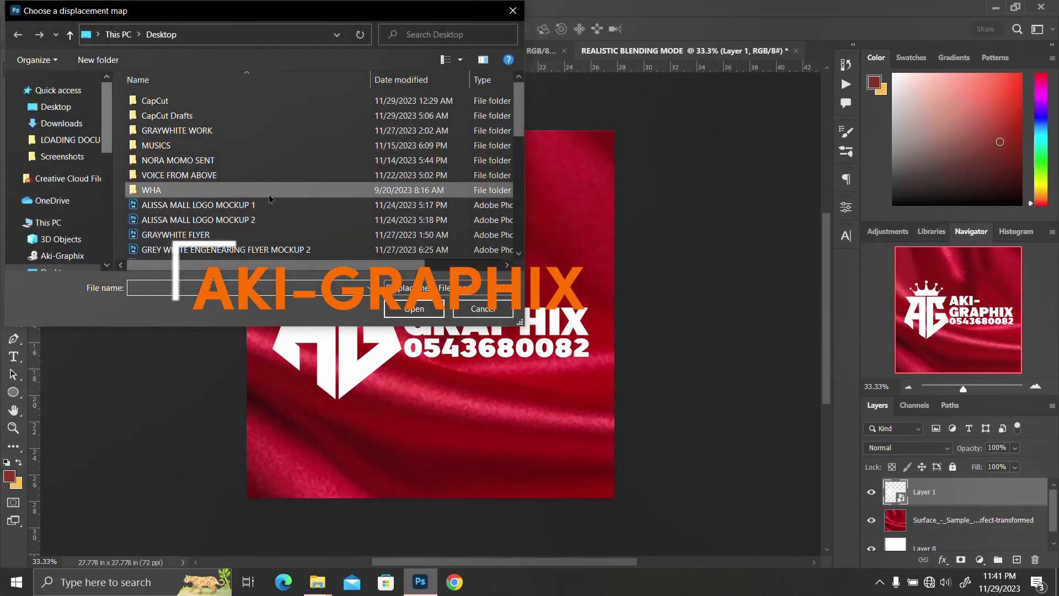
# Load REALISTIC BLENDING MODE BLUR from the Desktop as the displacement map and collapse the logo layer's smart filters list
pyautogui.scroll(-2, 264, 232)
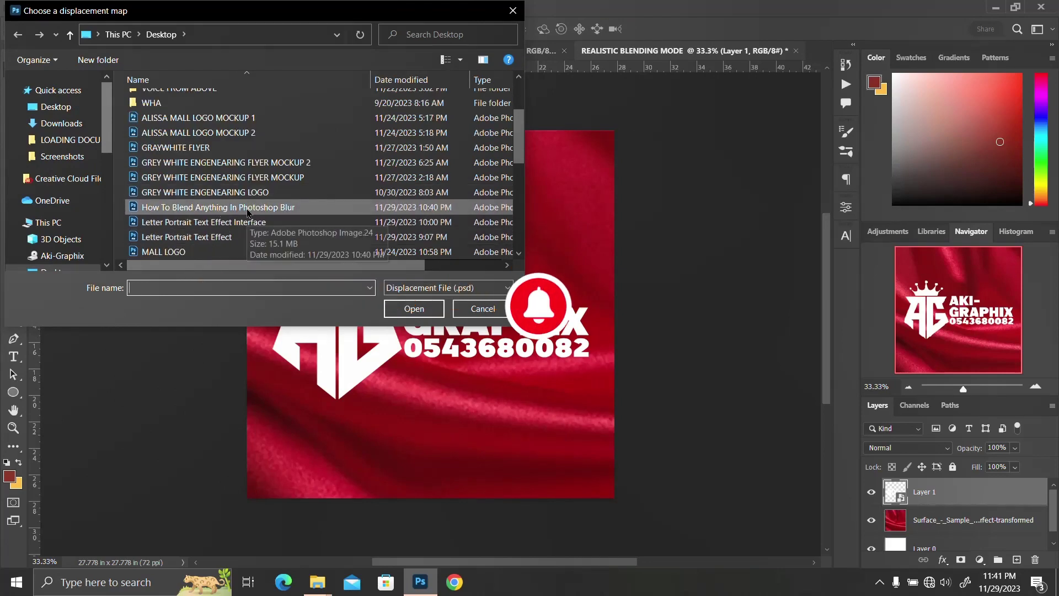
pyautogui.scroll(-2, 248, 210)
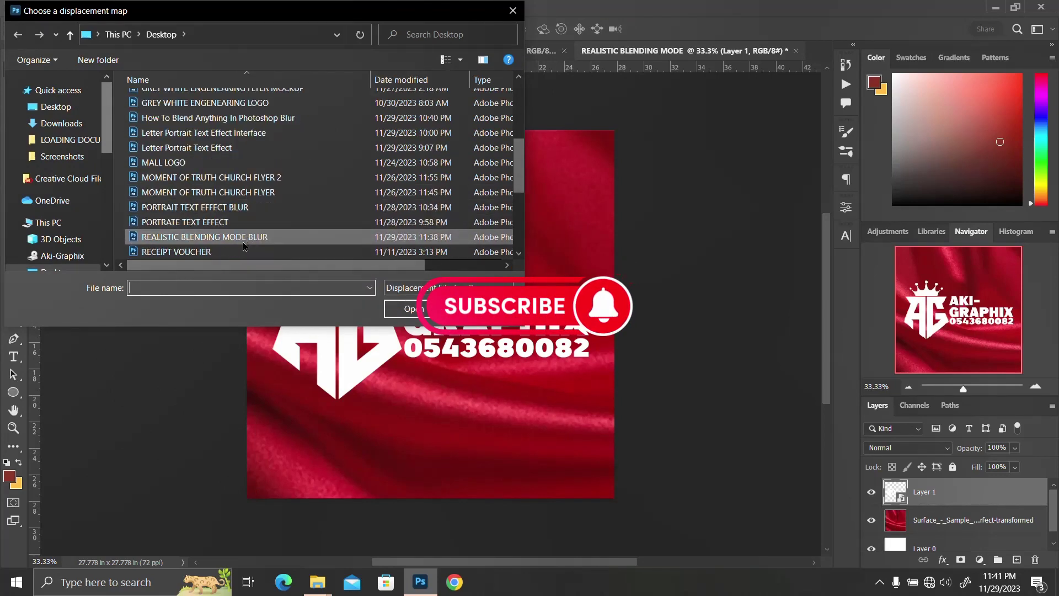
pyautogui.click(208, 239)
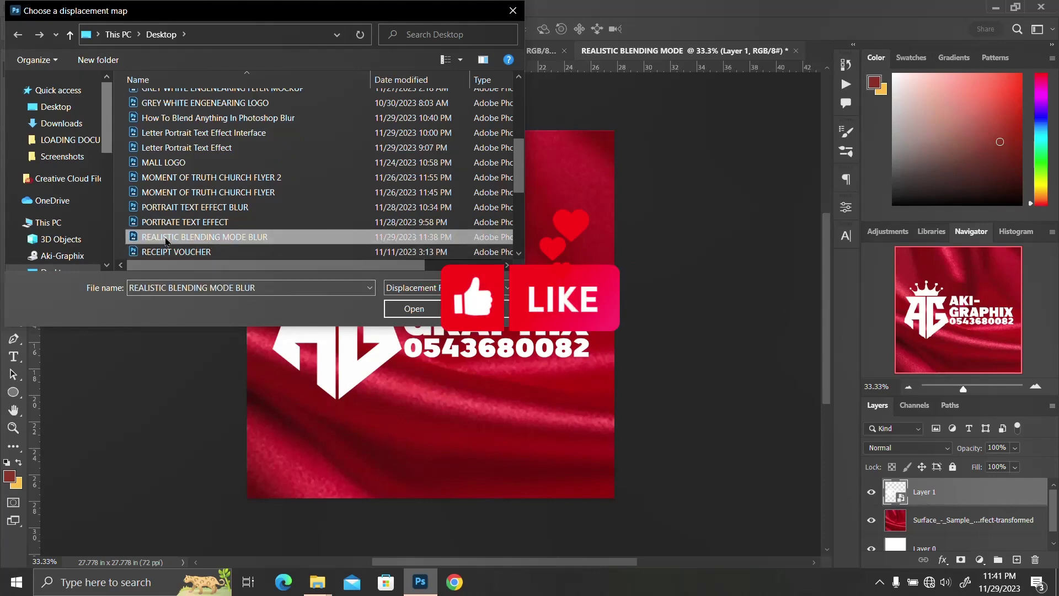
pyautogui.click(415, 309)
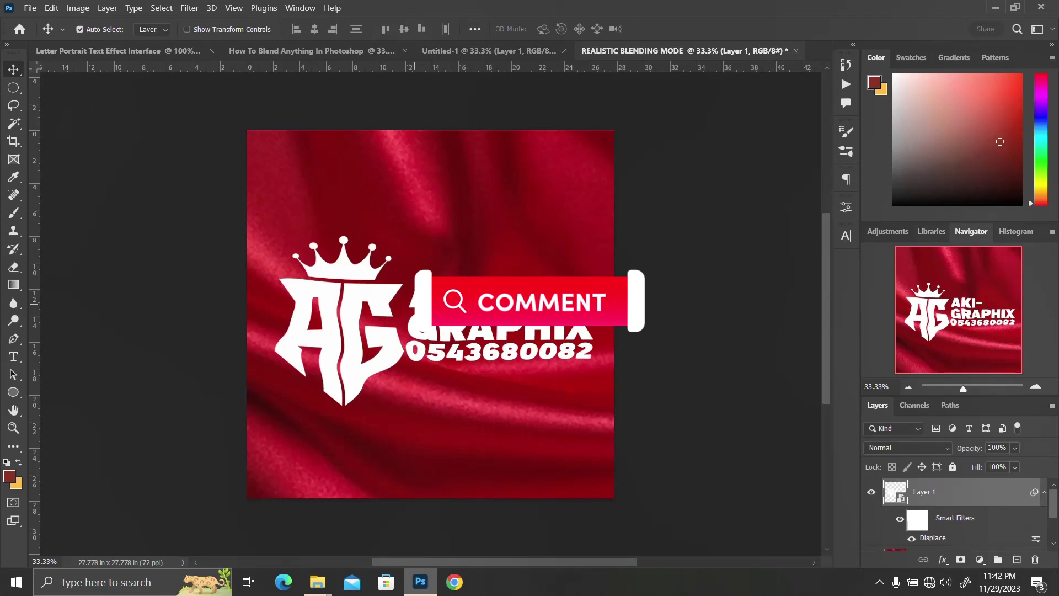
pyautogui.click(1044, 491)
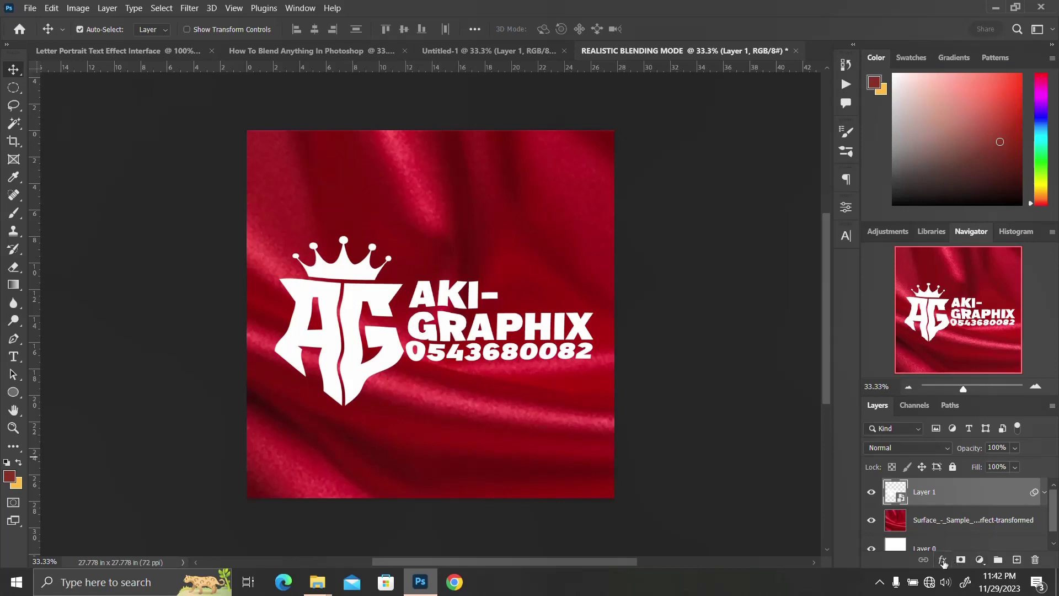
# In the logo layer's blending options, split the Underlying Layer's black Blend If slider to 0 / about 71
pyautogui.click(944, 561)
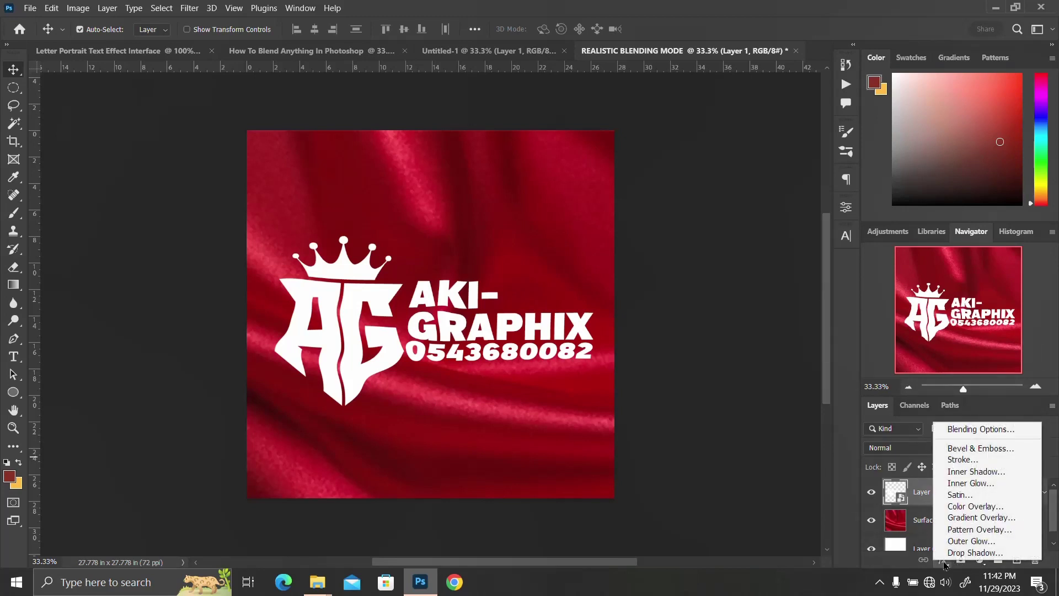
pyautogui.click(975, 430)
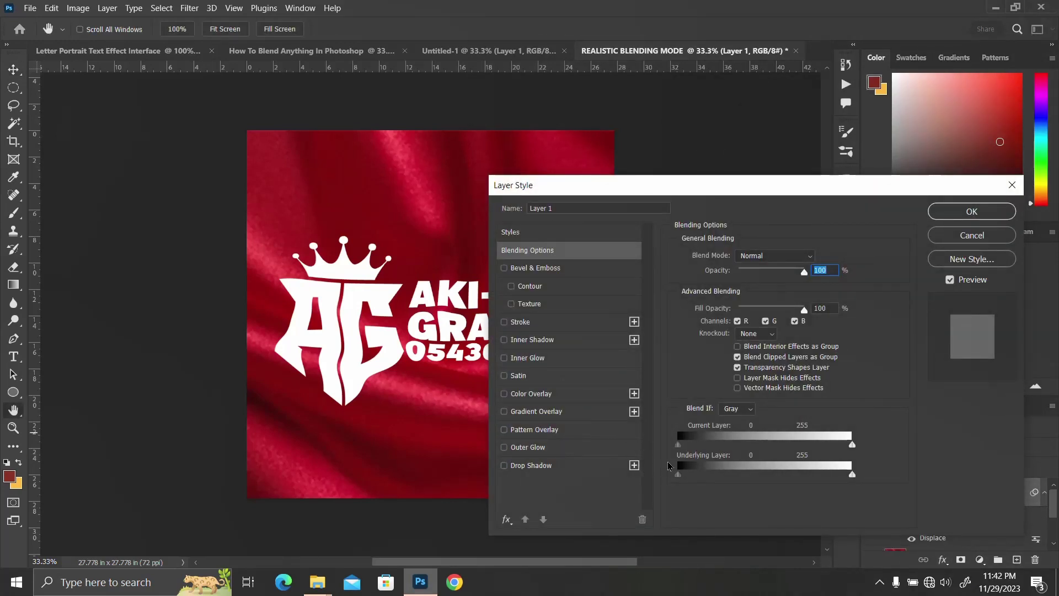
pyautogui.press('alt')
pyautogui.moveTo(680, 478); pyautogui.dragTo(730, 483)
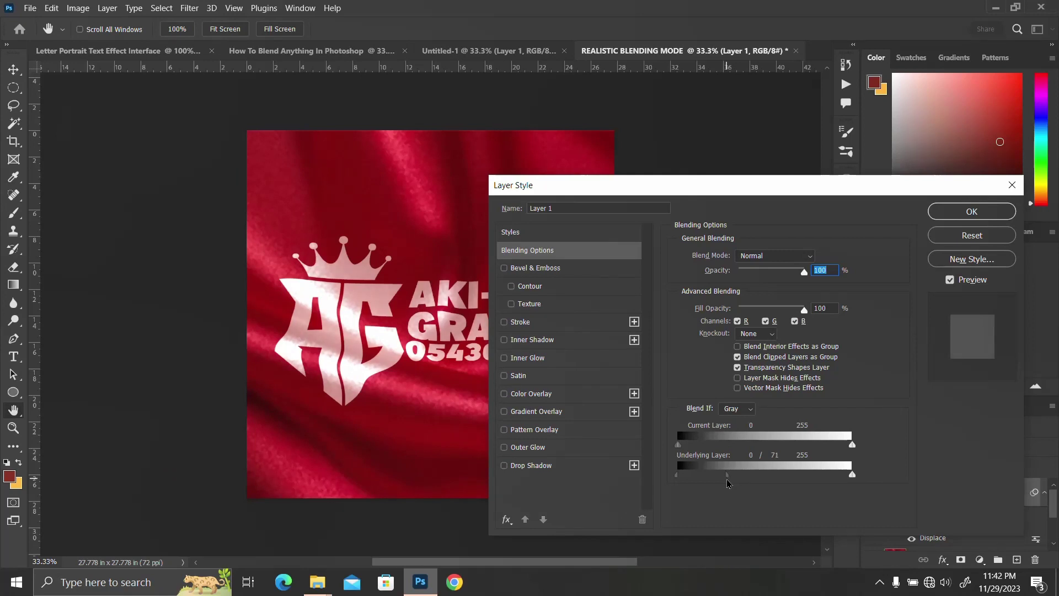
pyautogui.moveTo(728, 480); pyautogui.dragTo(730, 480)
pyautogui.click(960, 212)
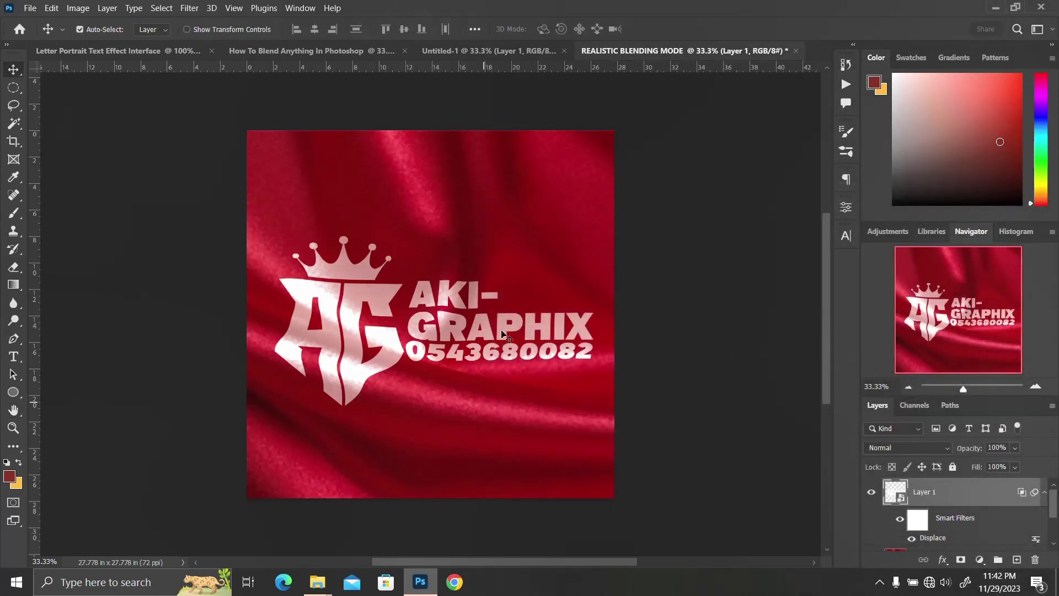